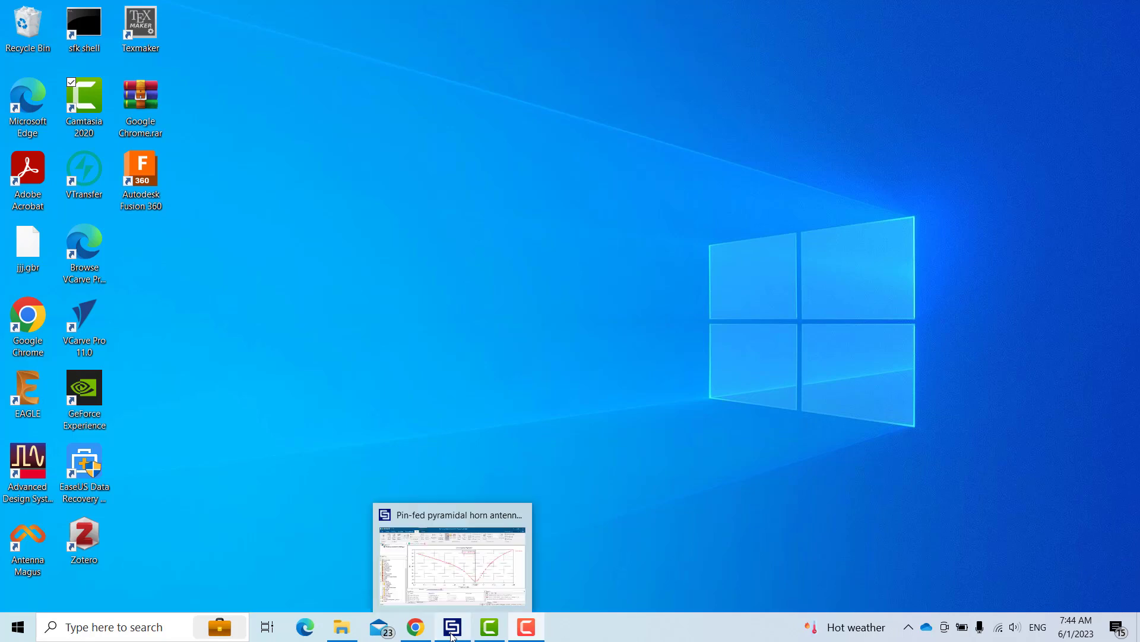
# Restore the horn antenna project, view the 3D model, then show the S1,1 magnitude plot.
pyautogui.click(452, 627)
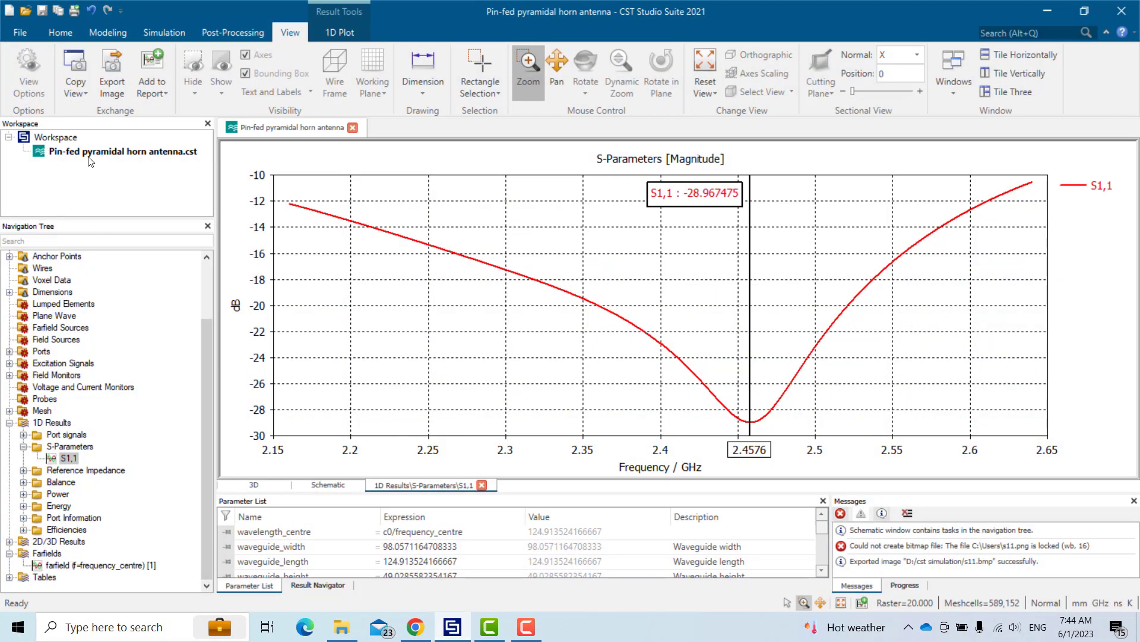
pyautogui.click(59, 258)
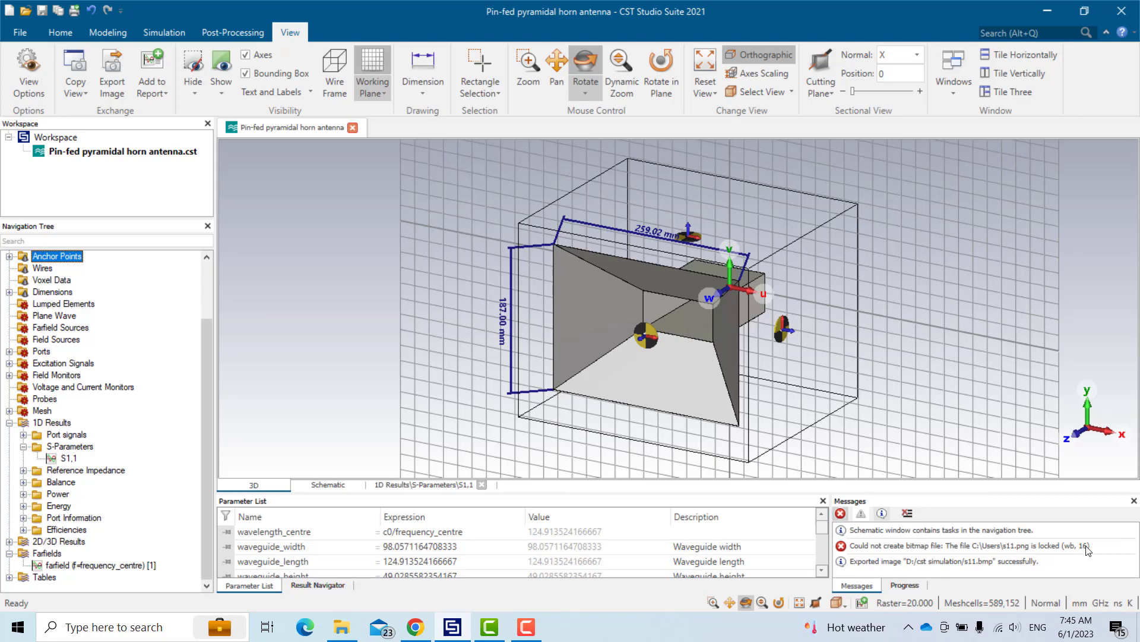
pyautogui.click(69, 456)
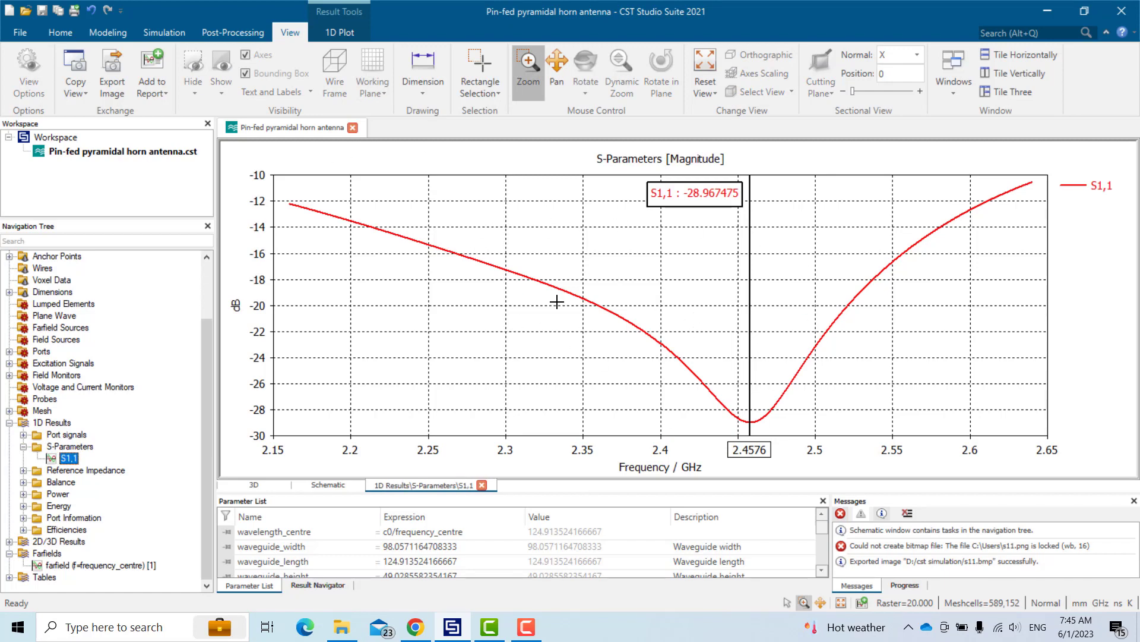
# Set the S1,1 plot's image export path to D:/cst simulation/s11.bmp in BMP format.
pyautogui.click(340, 32)
pyautogui.click(290, 32)
pyautogui.click(118, 79)
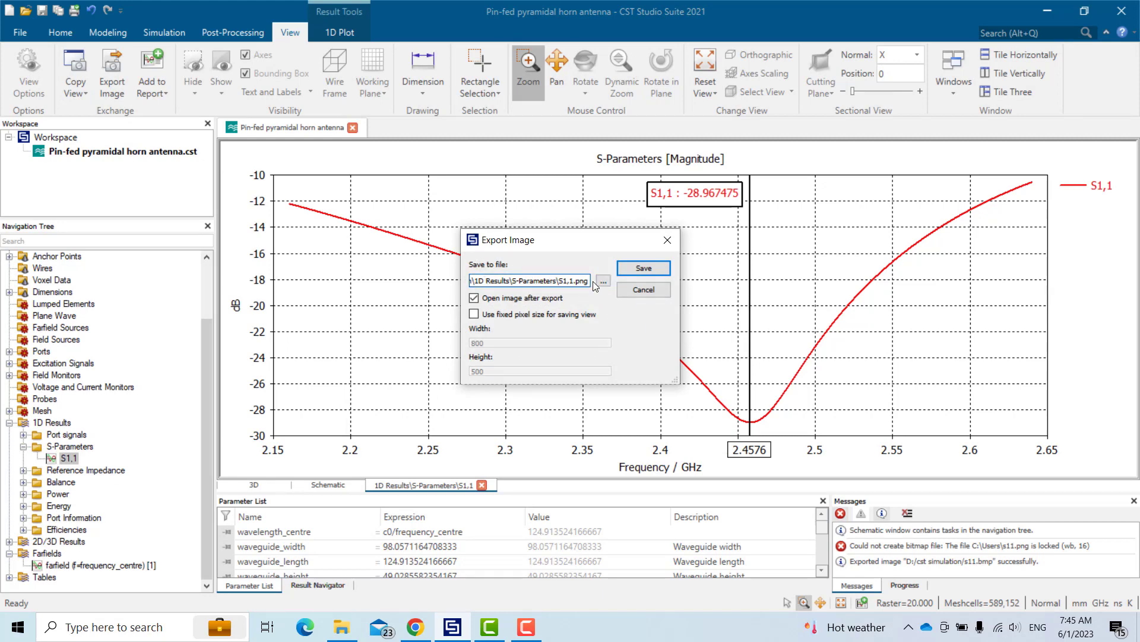
pyautogui.click(602, 282)
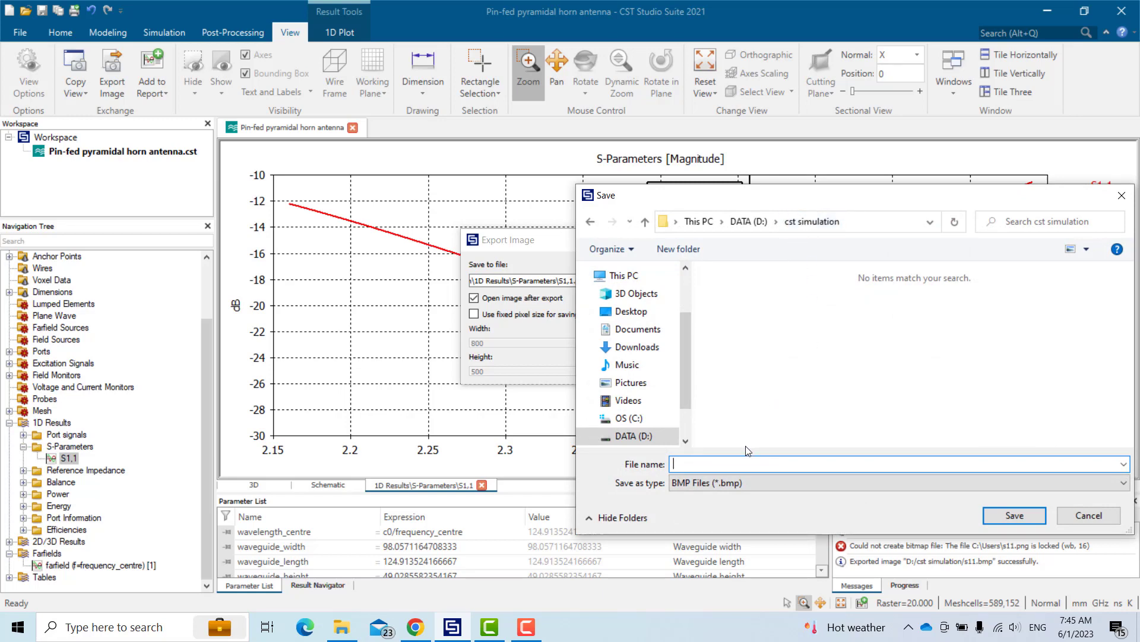
pyautogui.write('s11')
pyautogui.click(740, 482)
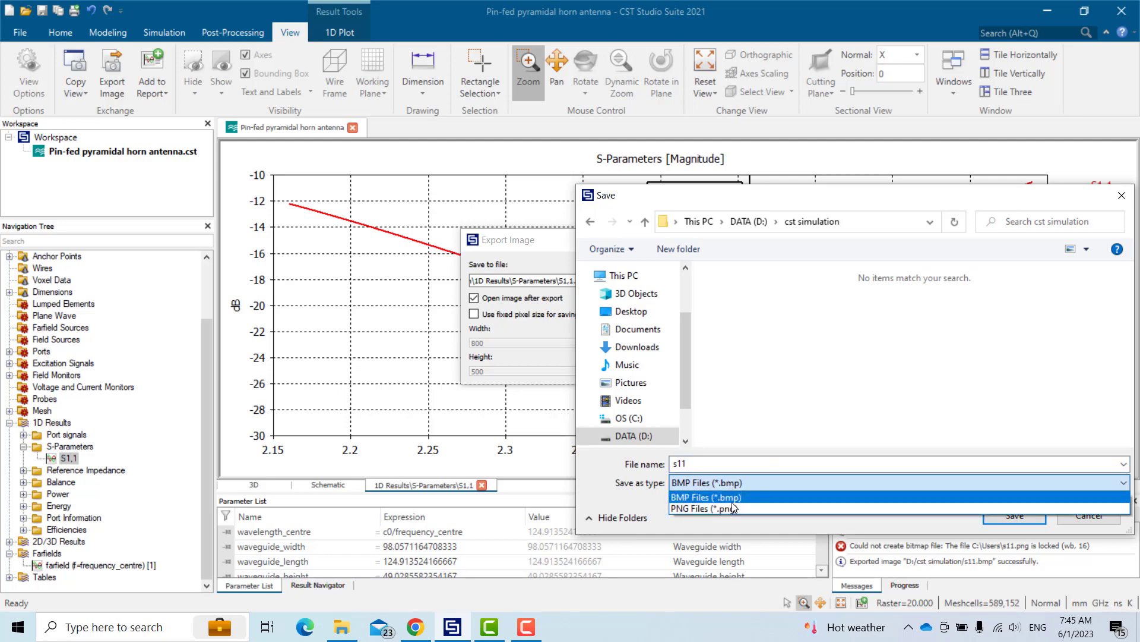
pyautogui.click(732, 506)
pyautogui.click(737, 482)
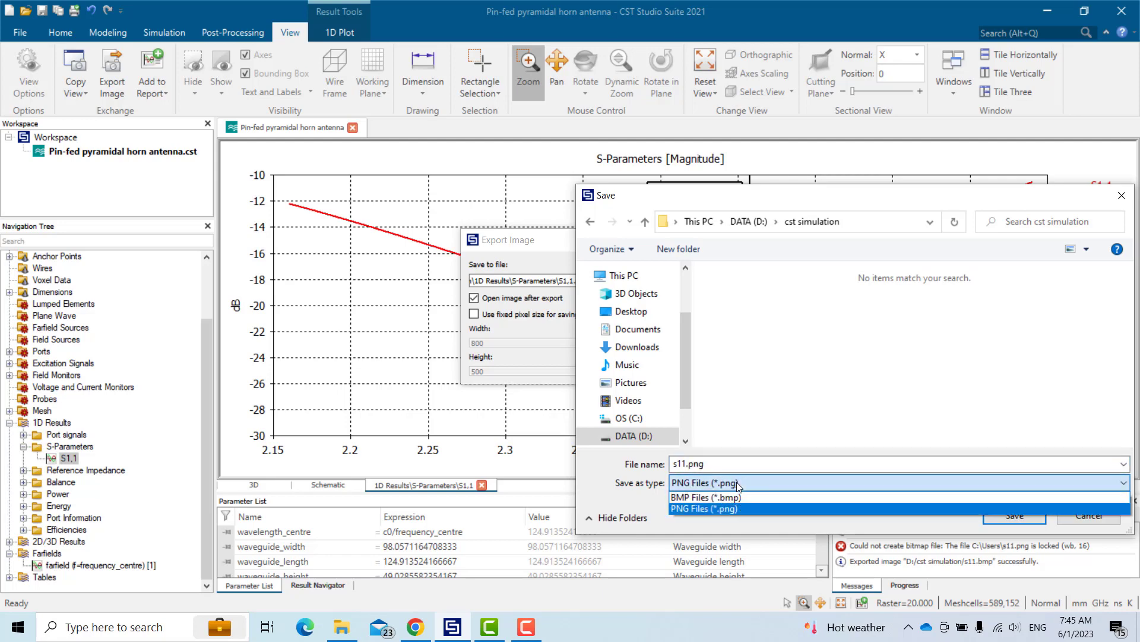
pyautogui.click(738, 497)
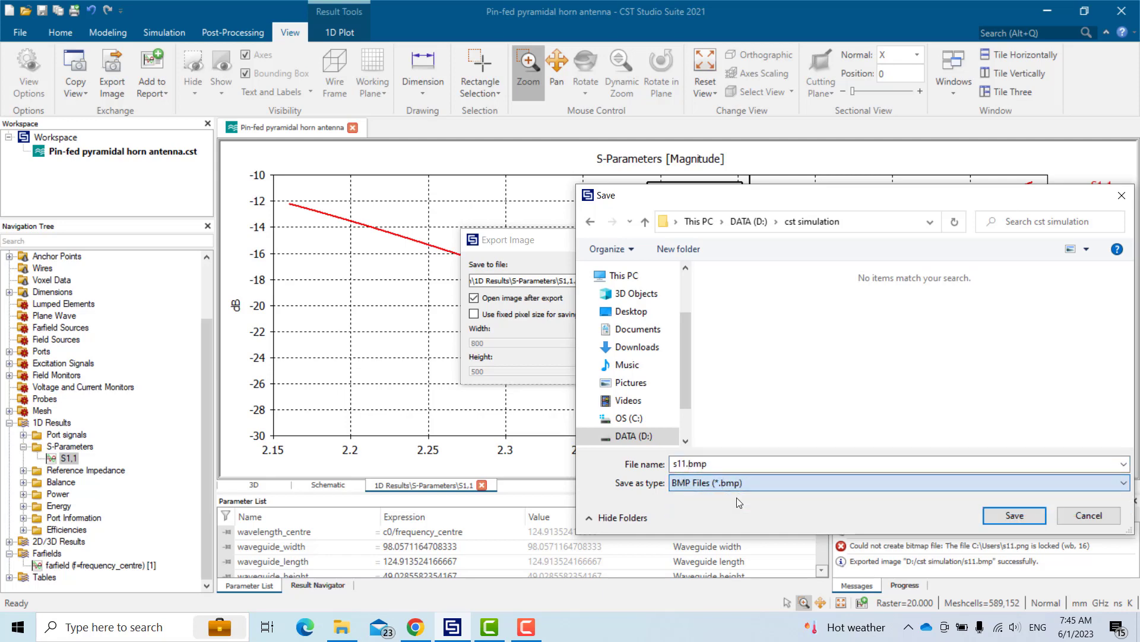
pyautogui.click(1004, 517)
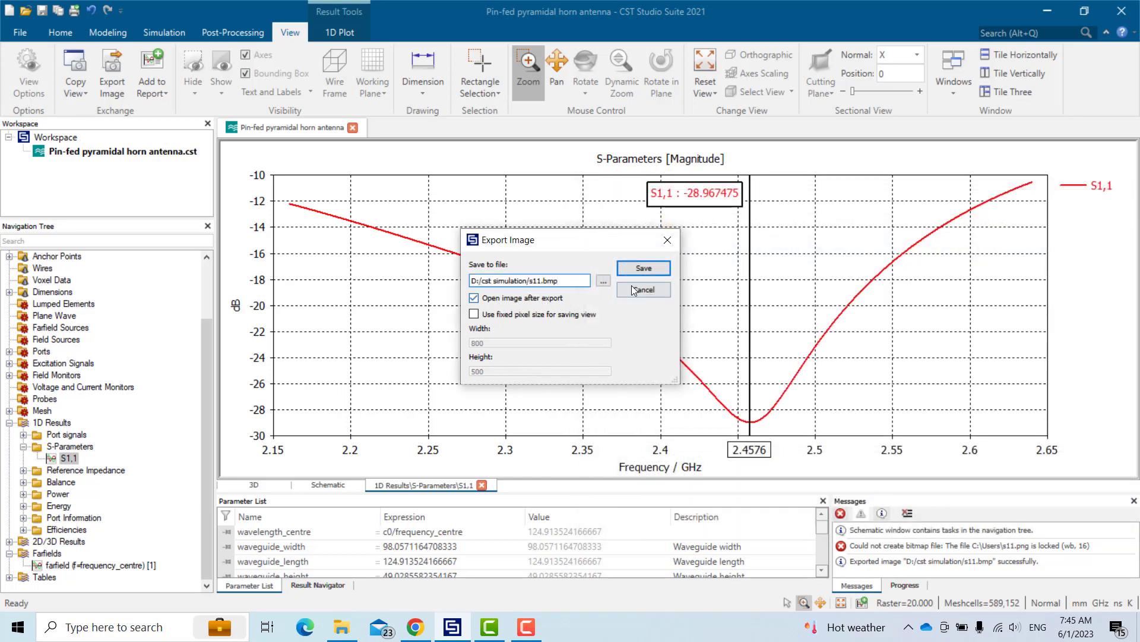
pyautogui.click(475, 299)
# Export the S1,1 plot as s11.bmp, review it in Photos, then close it.
pyautogui.click(633, 269)
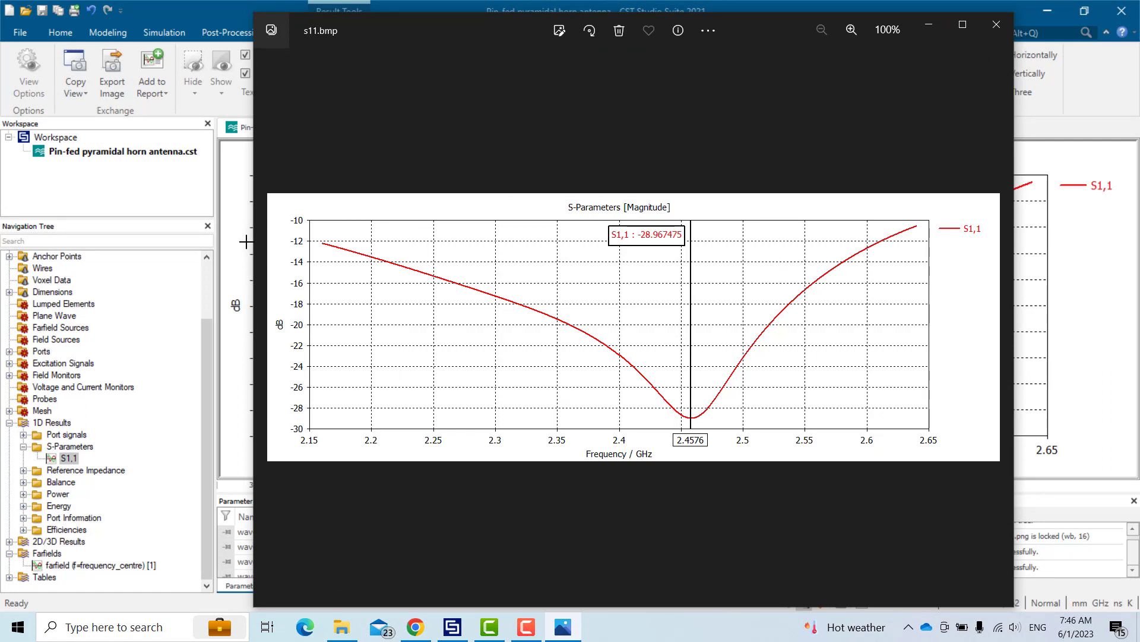
pyautogui.click(996, 30)
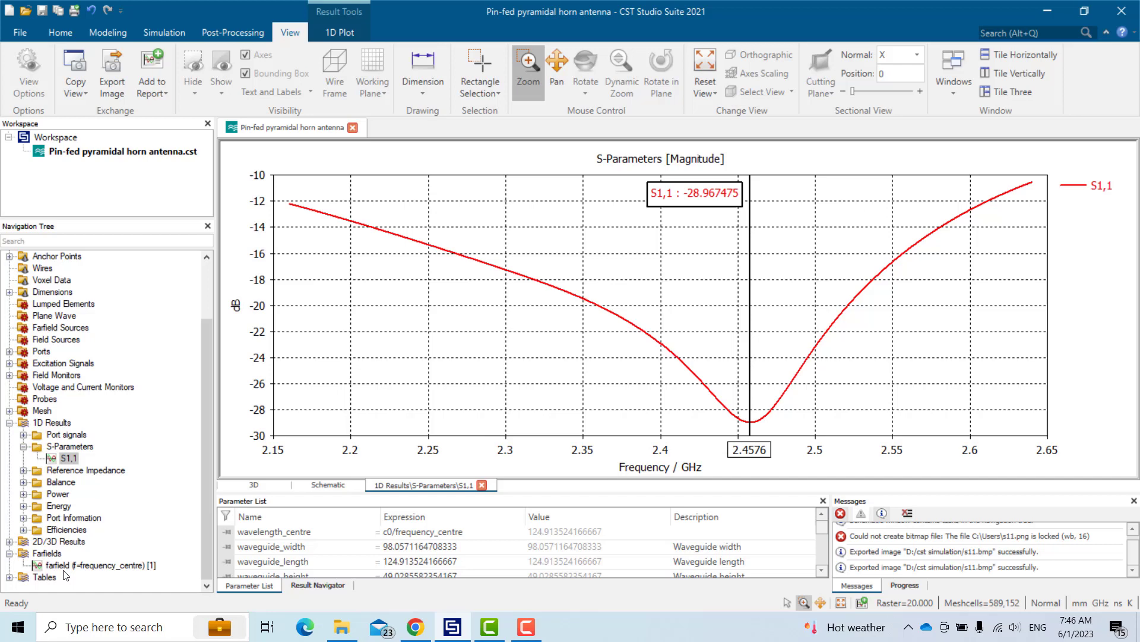
# Plot the 2.4 GHz 3D far-field as Gain (IEEE), 18.66, with the horn structure visible.
pyautogui.click(81, 565)
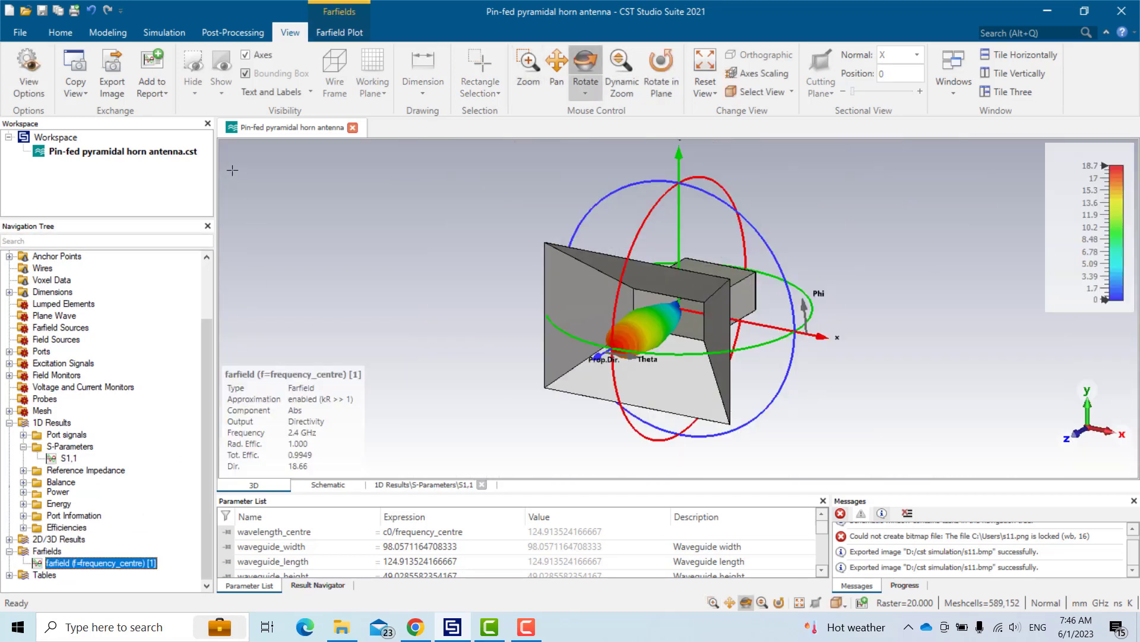
pyautogui.click(338, 34)
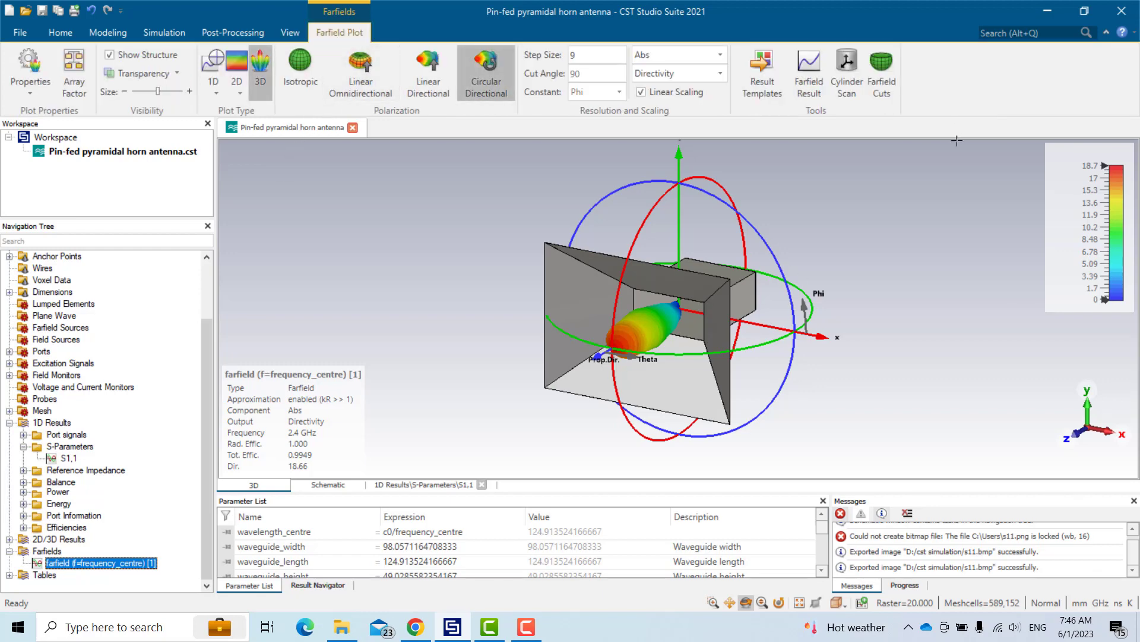
pyautogui.click(717, 75)
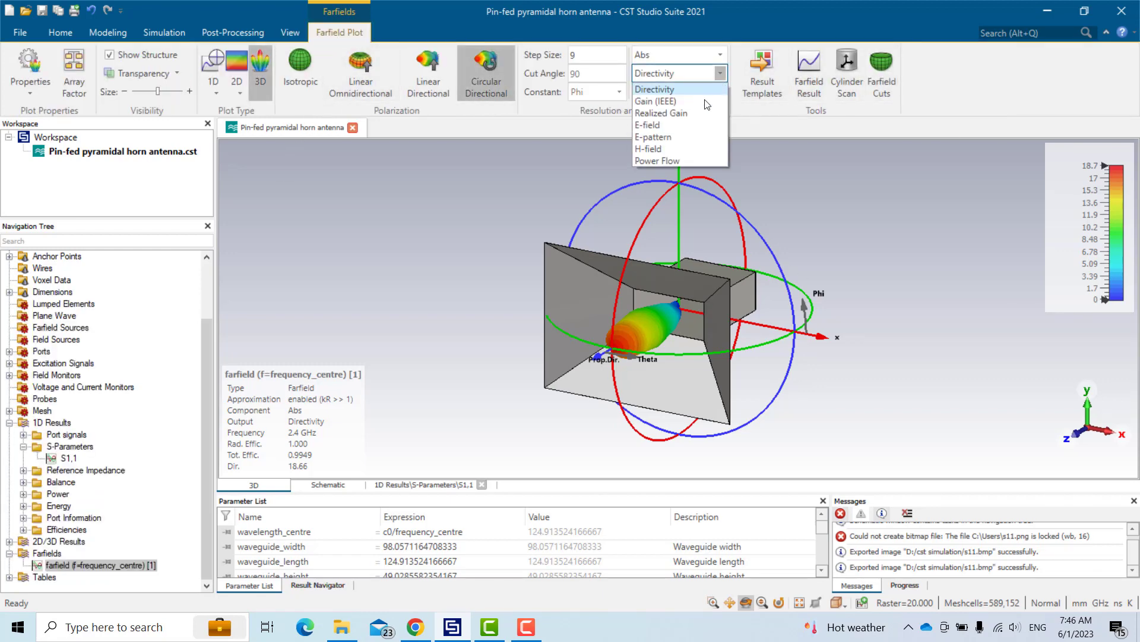
pyautogui.click(706, 102)
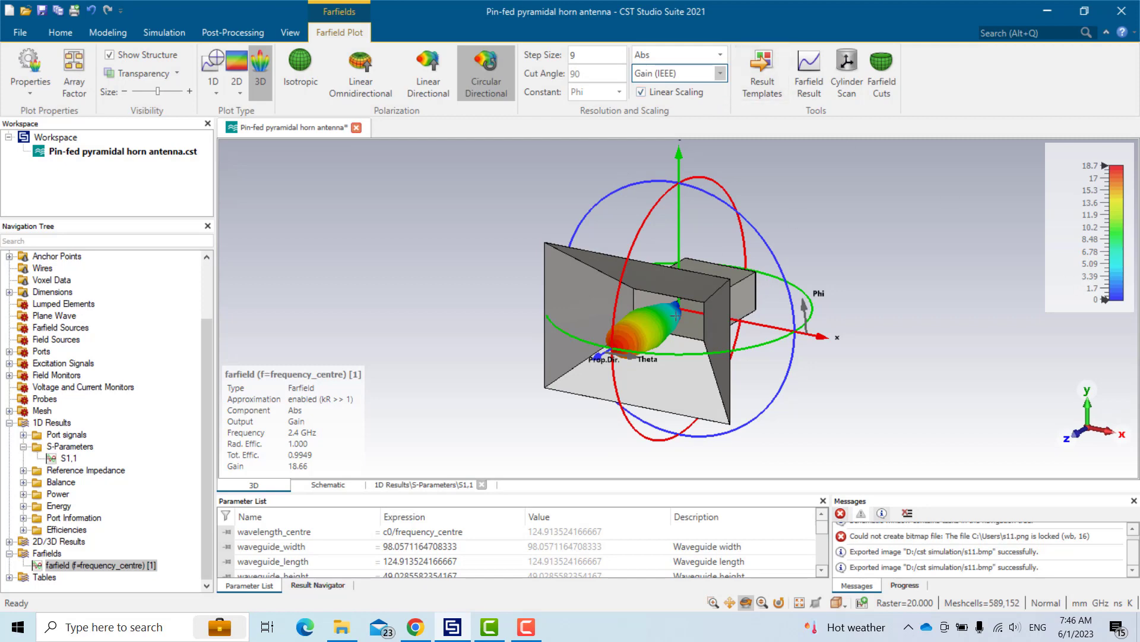
pyautogui.moveTo(678, 317)
pyautogui.mouseDown()
pyautogui.moveTo(643, 315)
pyautogui.moveTo(659, 327)
pyautogui.mouseUp()
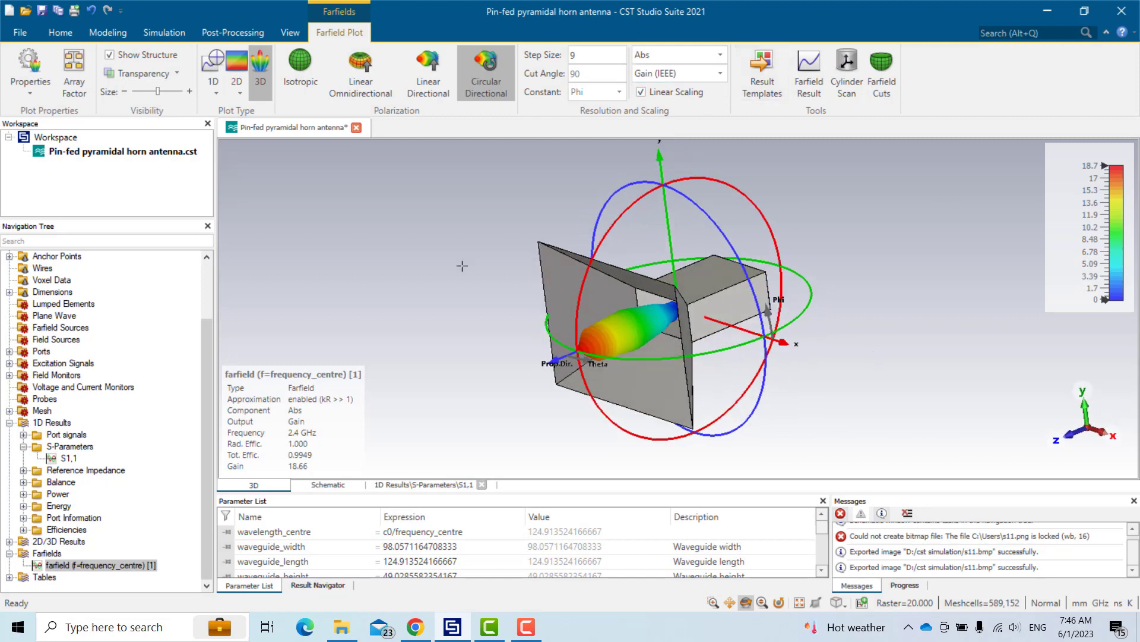
pyautogui.click(112, 54)
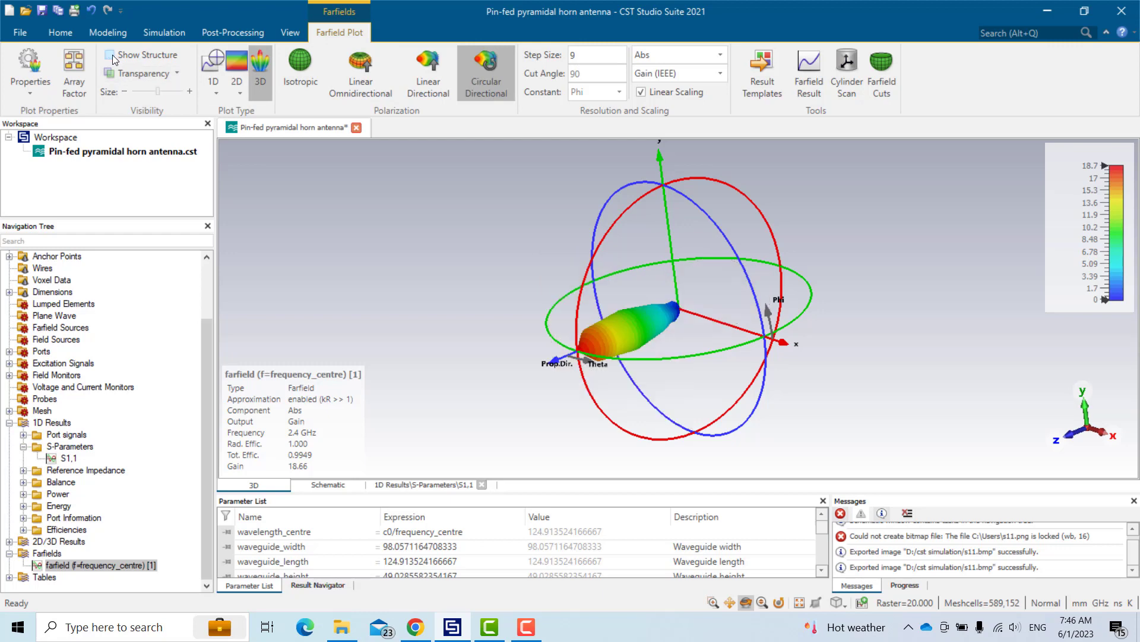
pyautogui.click(112, 55)
# Export the 3D gain view to D:\cst simulation\3D.png with fixed pixel size left off.
pyautogui.click(287, 32)
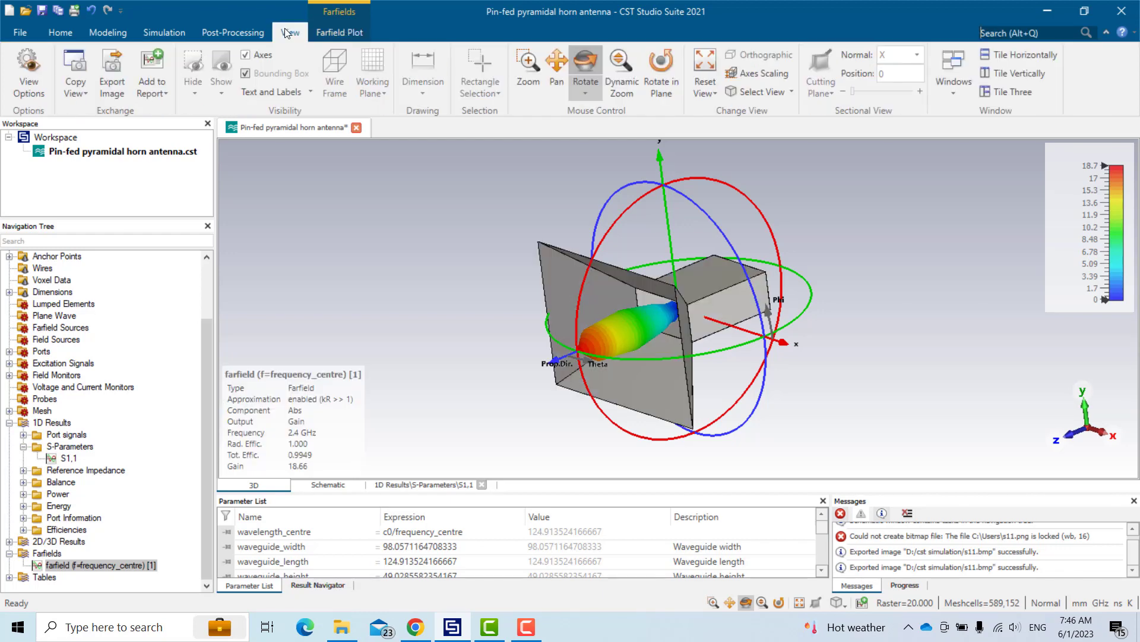
pyautogui.click(119, 95)
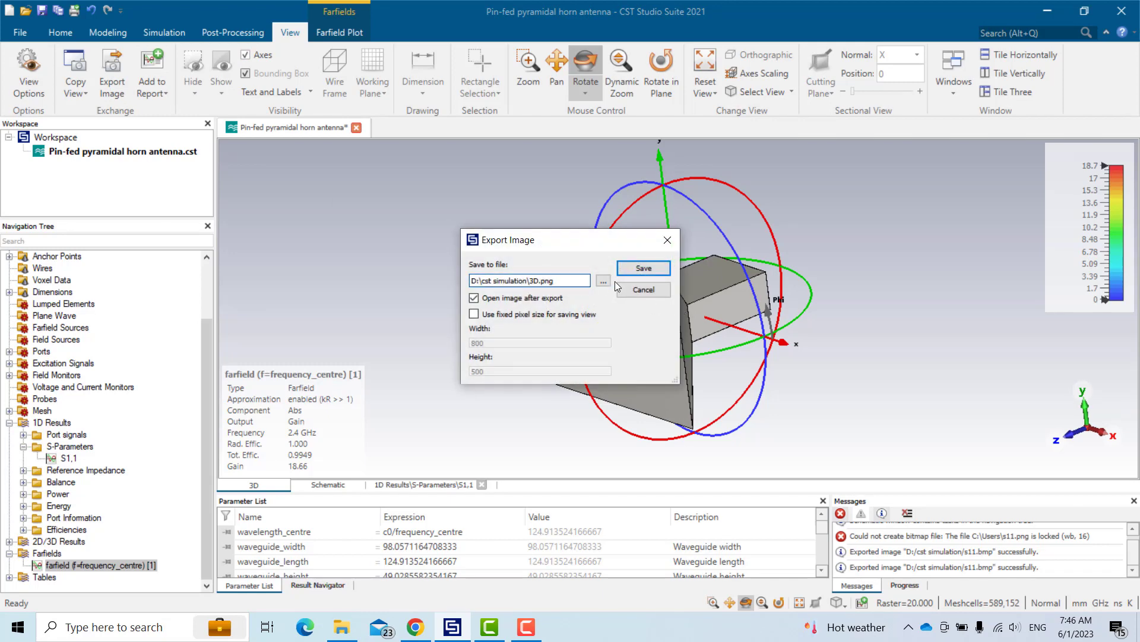
pyautogui.click(473, 315)
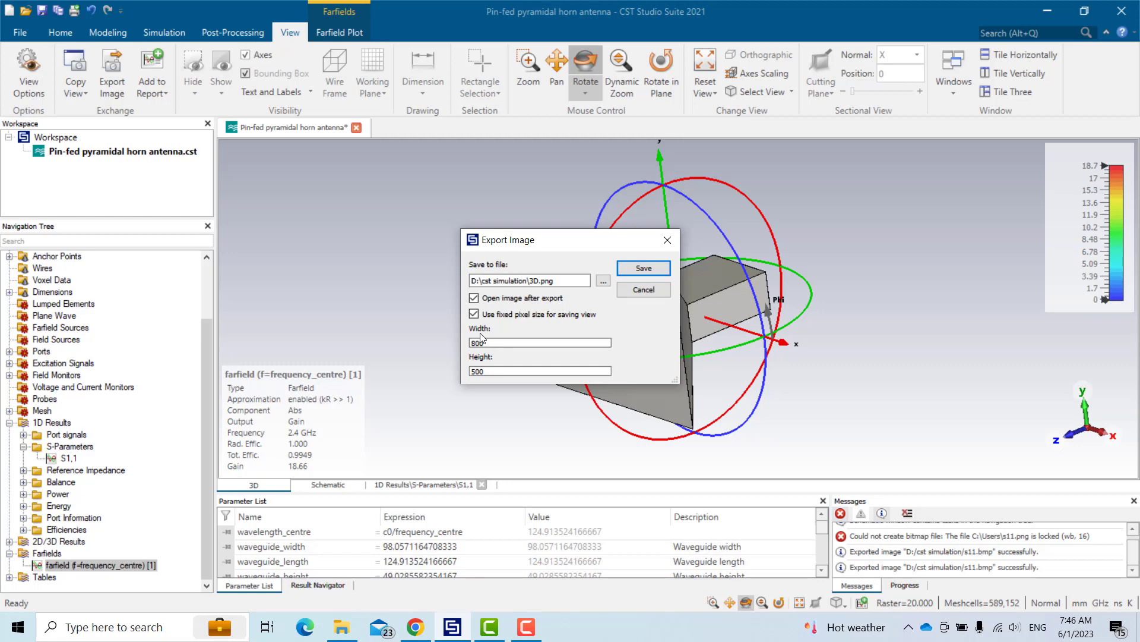
pyautogui.click(474, 315)
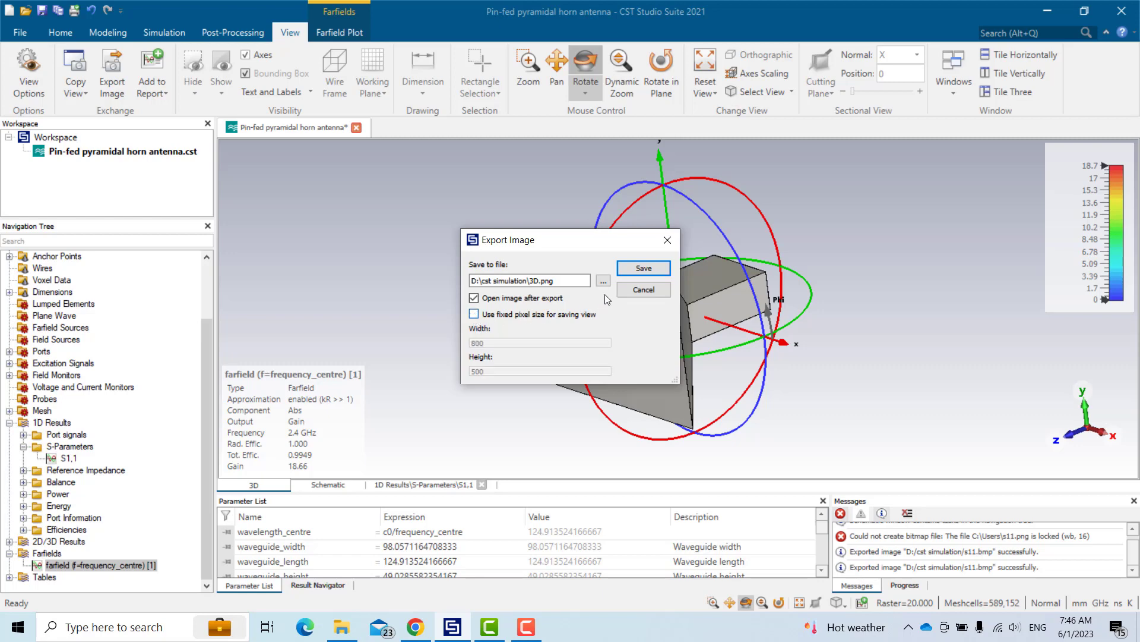
pyautogui.click(643, 271)
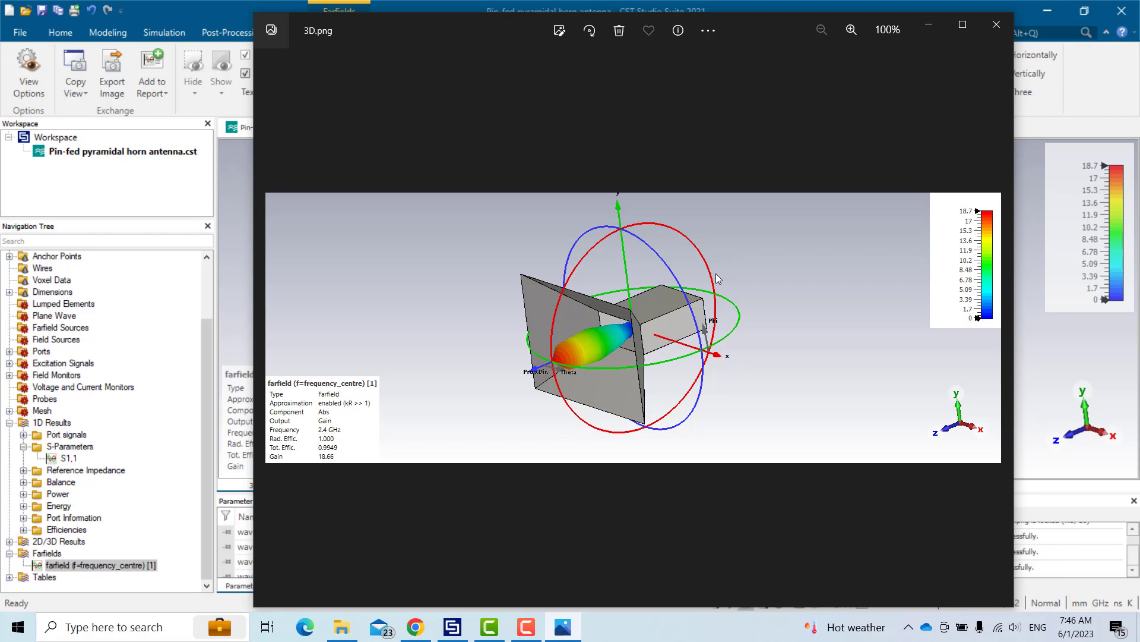
# Close the 3D.png Photos viewer and return to the CST far-field gain plot.
pyautogui.click(992, 31)
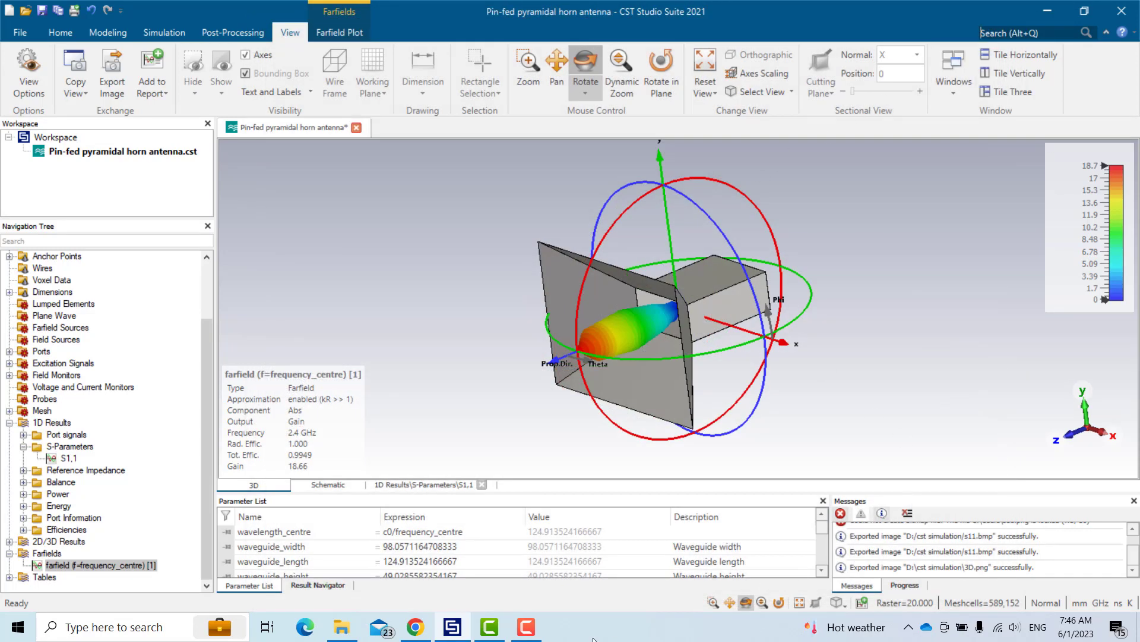
pyautogui.click(524, 631)
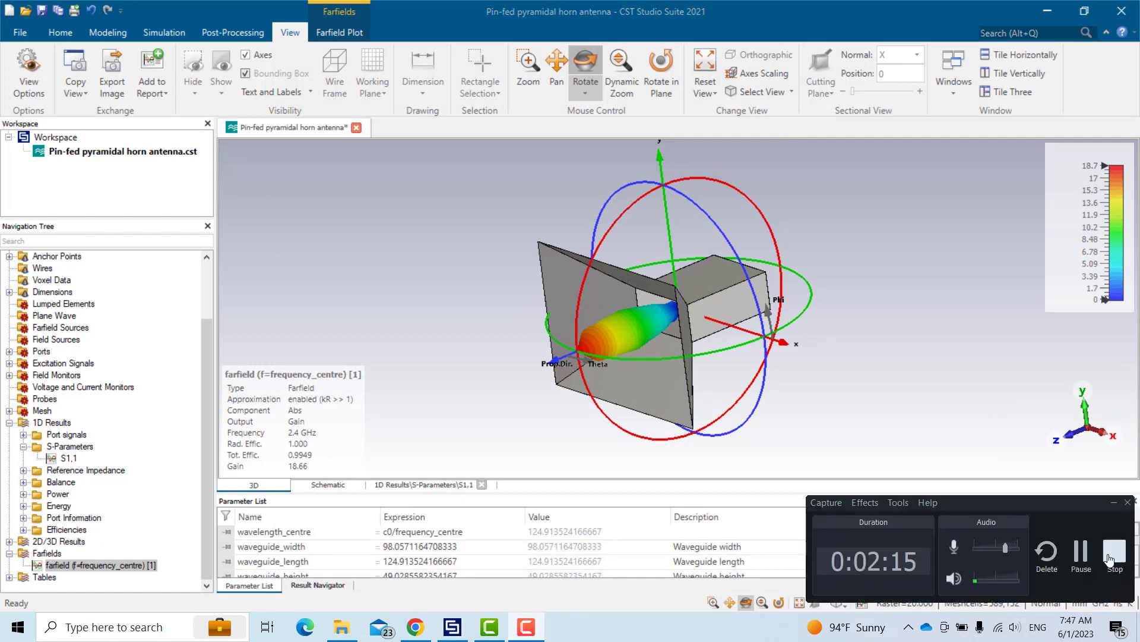